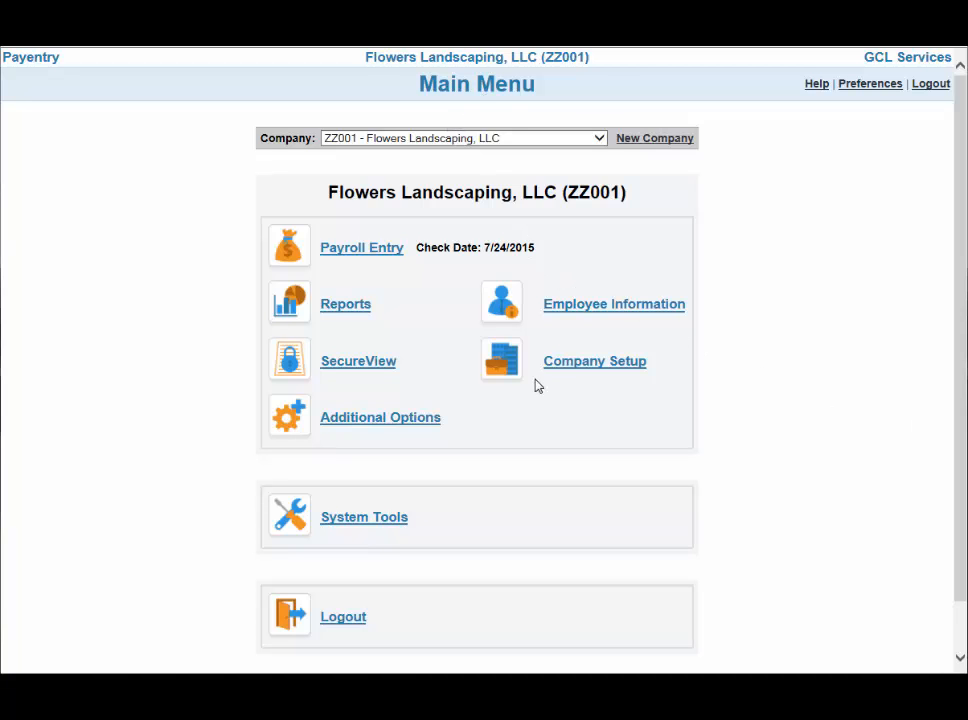
In the company's insurance setup, enter a new plan with code BC/BS and description Blue Cross / Blue Shield
click(560, 365)
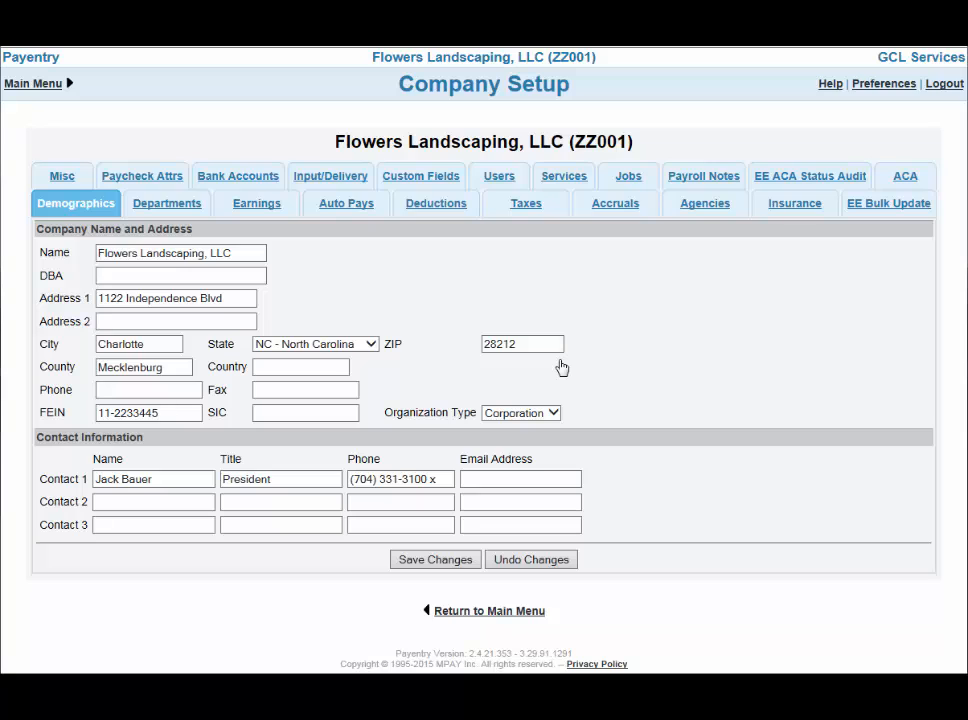
click(806, 210)
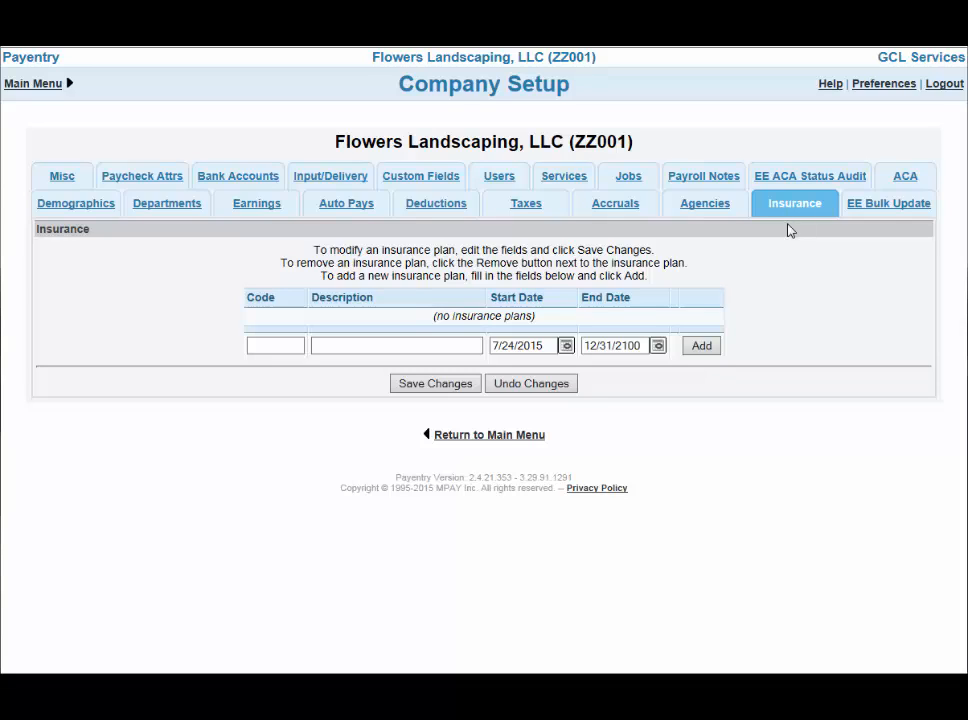
click(291, 345)
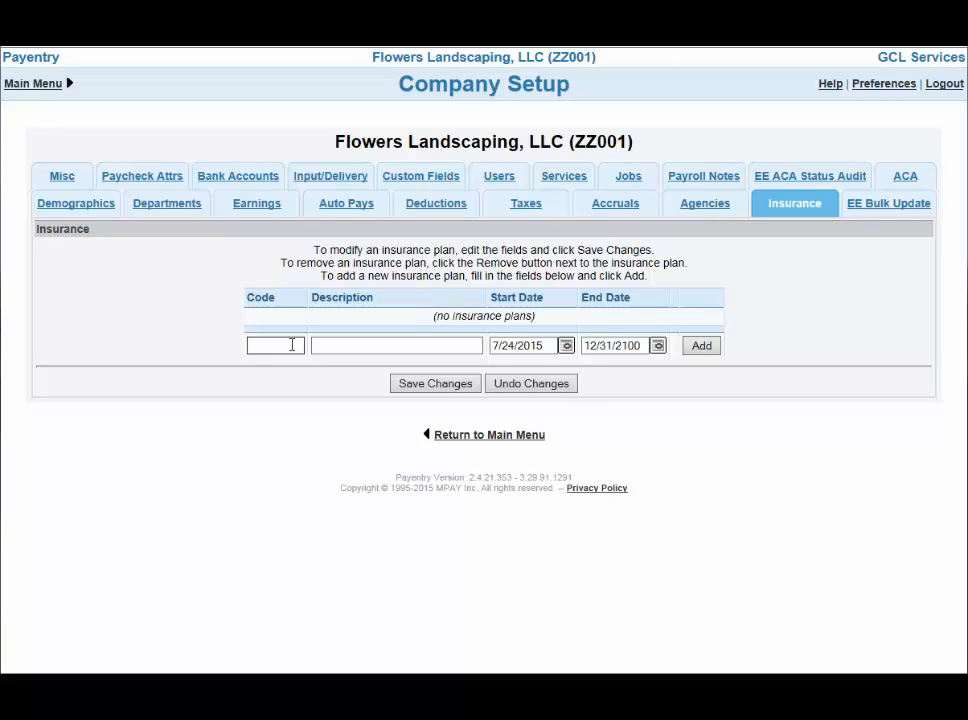
text(BC/BS)
click(320, 343)
text(Bl)
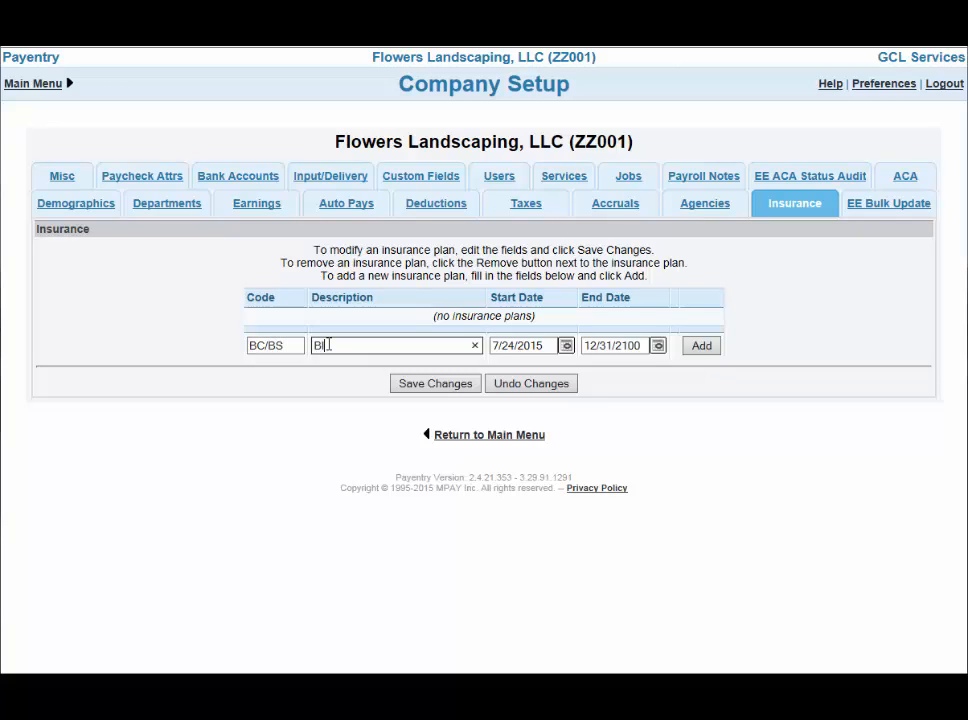
text(ue Cross / Blue Shield)
key(Tab)
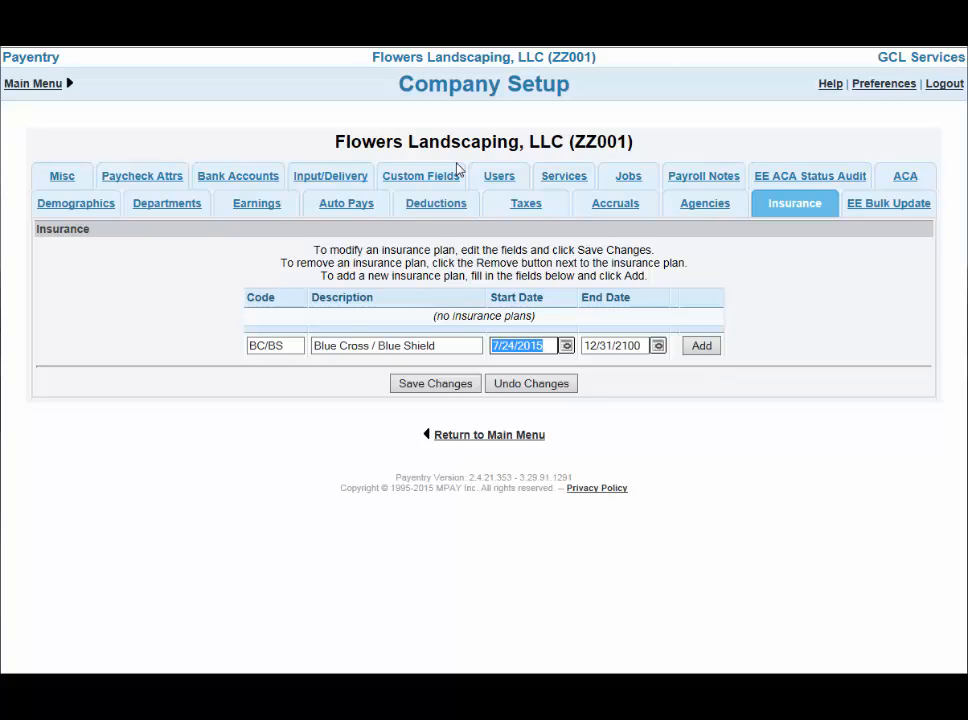
Set the new plan's start date to 01/01/2015 and end date to 12/31/2015, and add it to the insurance plans
text(01/01/2015)
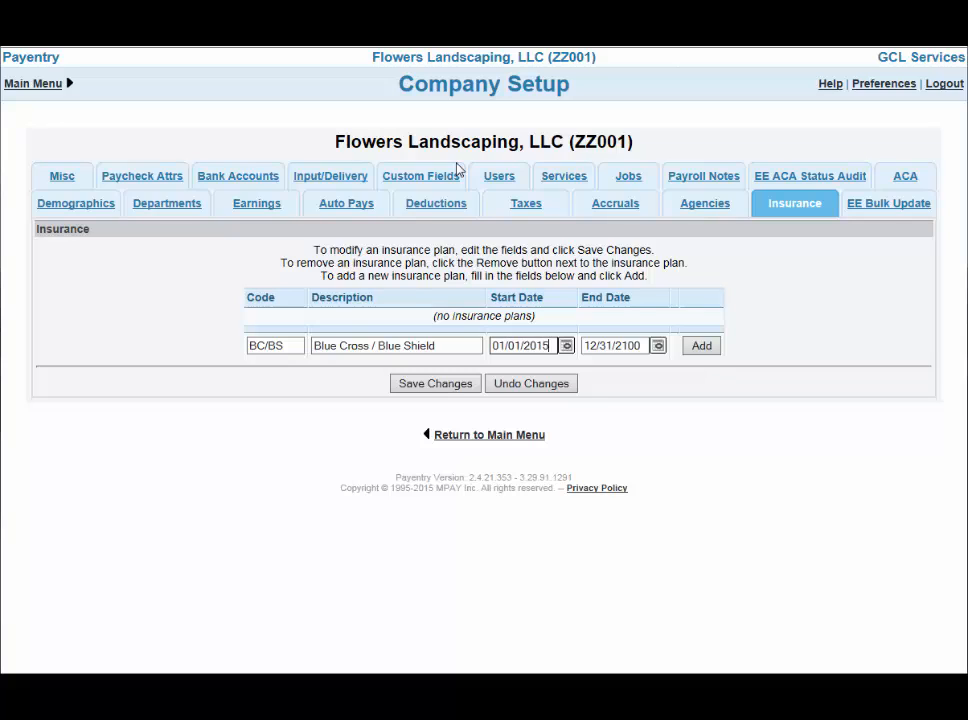
key(Tab)
text(1)
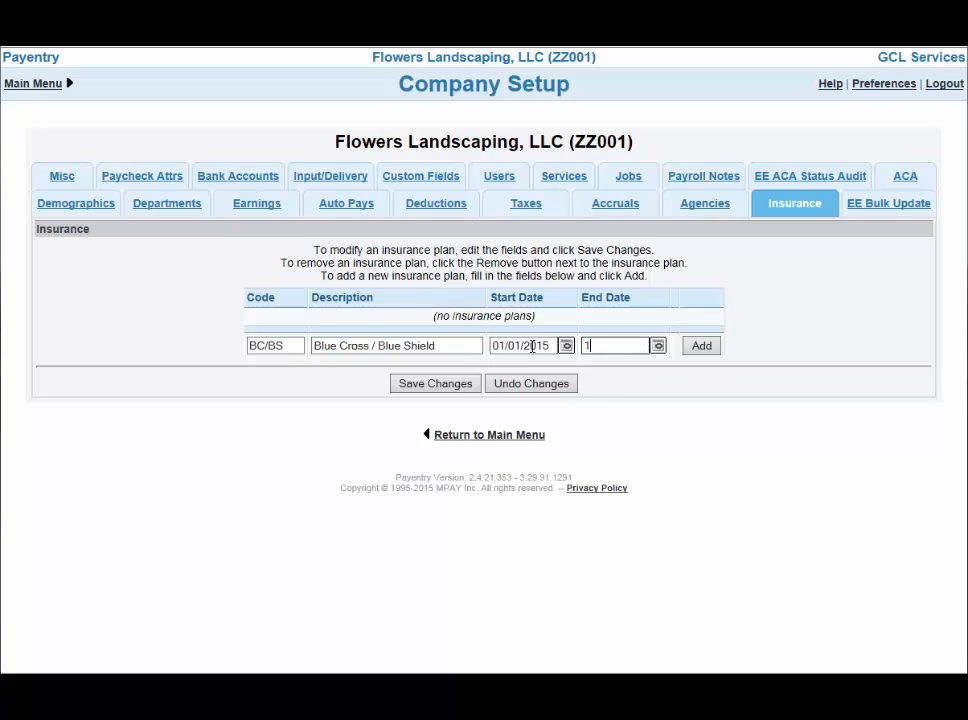
text(2/31/2015)
click(701, 346)
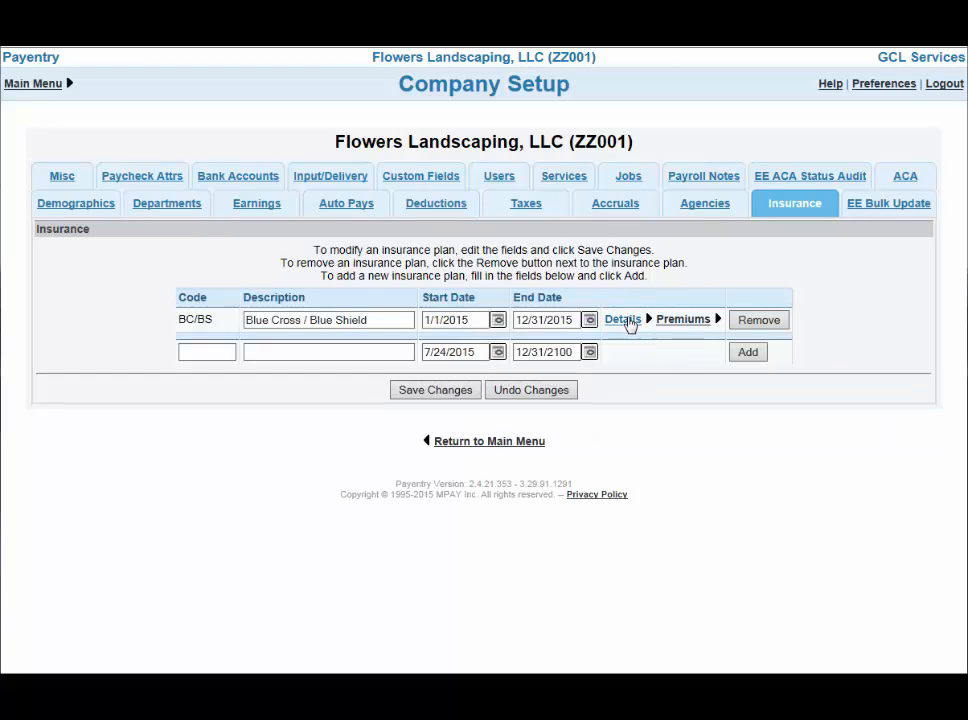
Open the details of the Blue Cross / Blue Shield plan and set its insurance type to Health Insurance
click(624, 320)
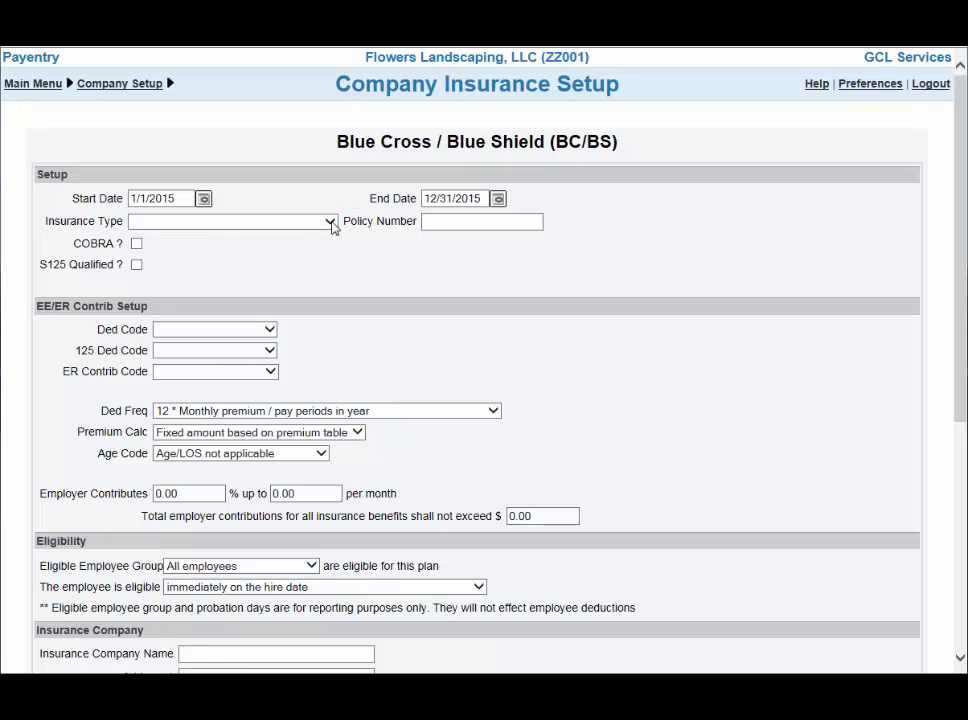
click(331, 222)
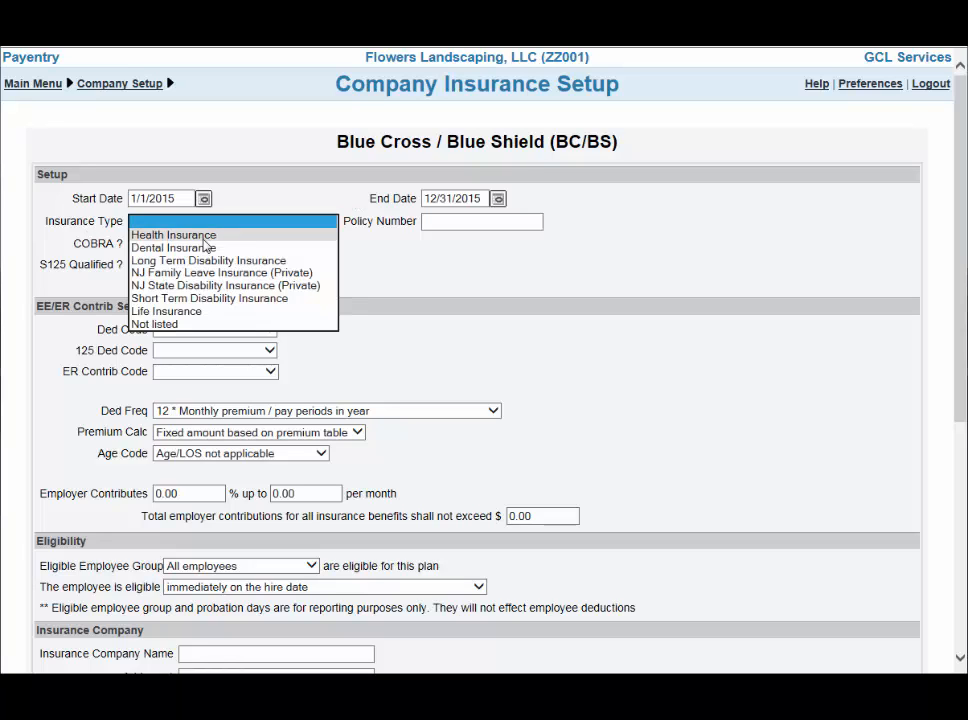
click(205, 235)
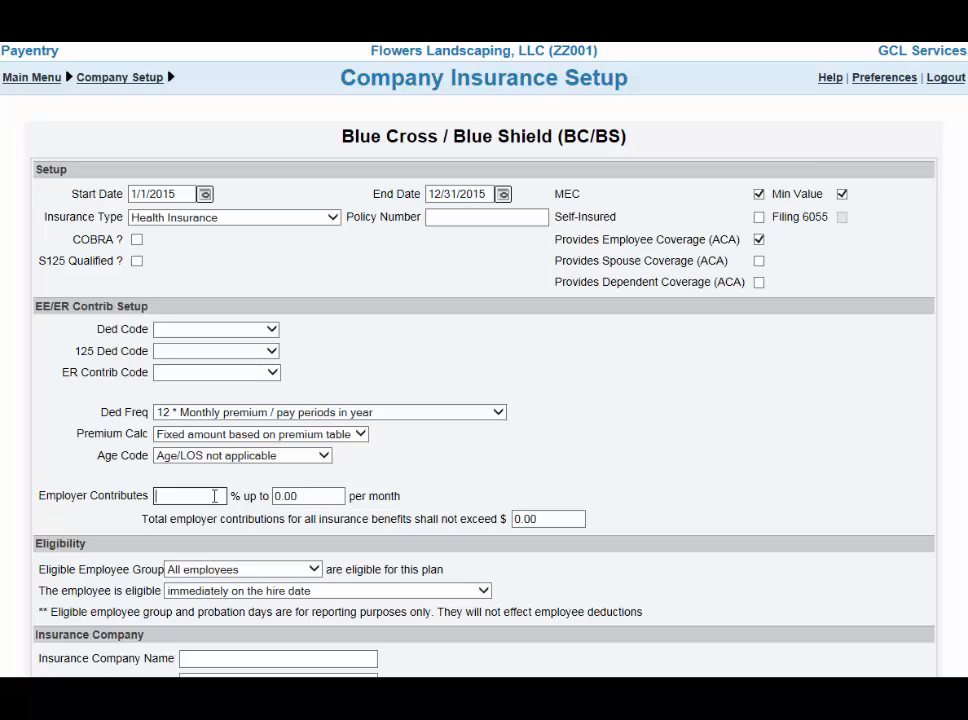
Set the employer contribution for the plan to 50.00 % up to 500.00 per month
click(214, 496)
text(50.00)
key(Tab)
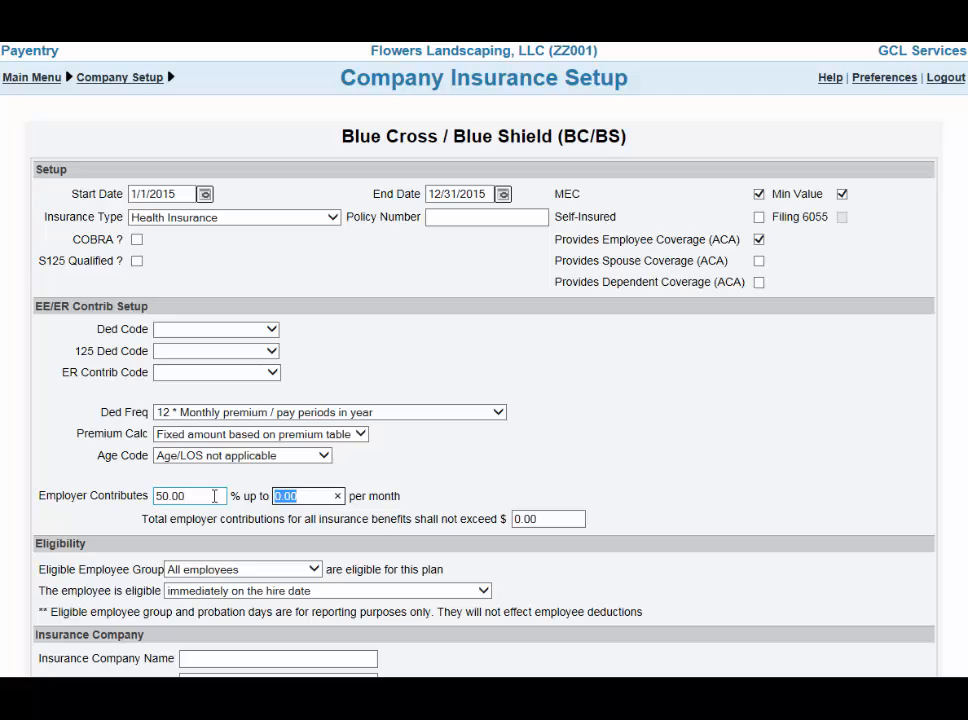
text(500.00)
click(450, 505)
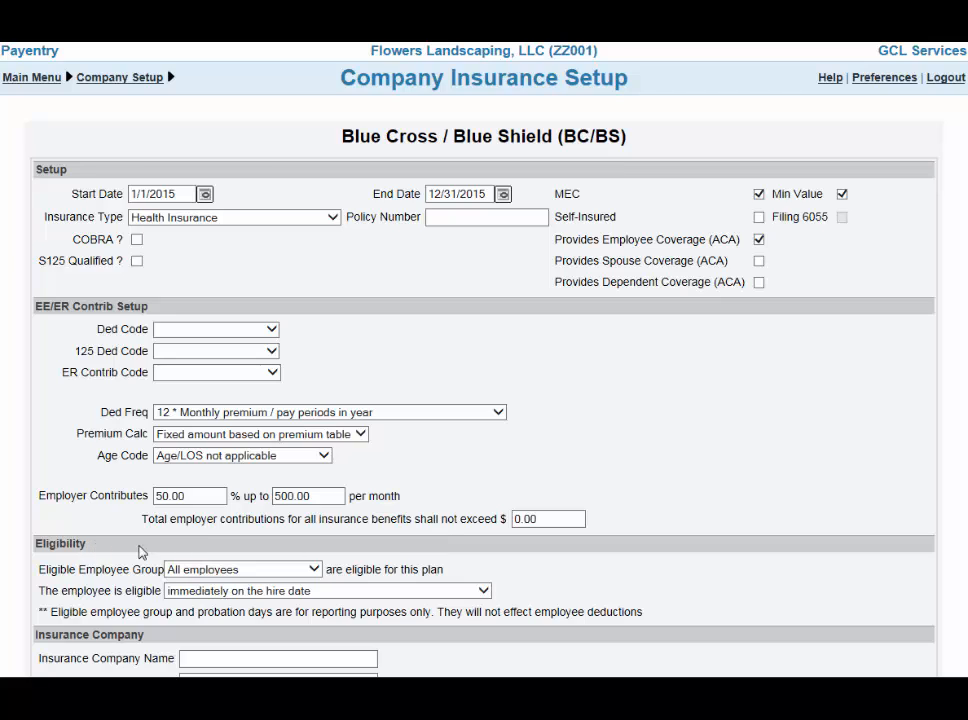
Review the choices for the plan's eligible employee group and for when an employee becomes eligible
click(314, 569)
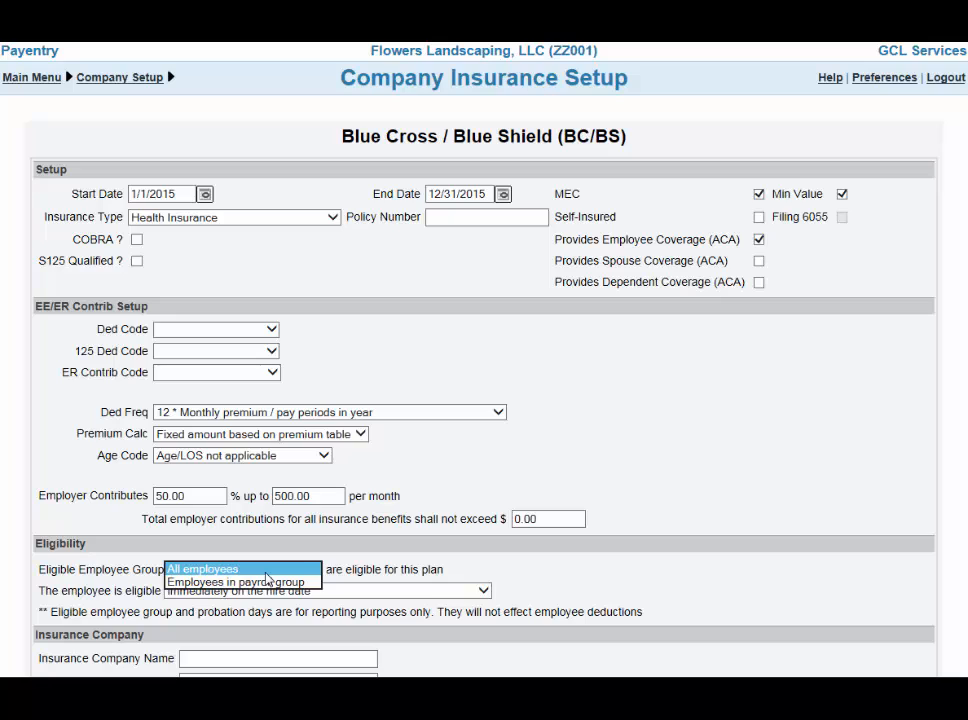
click(486, 590)
click(486, 590)
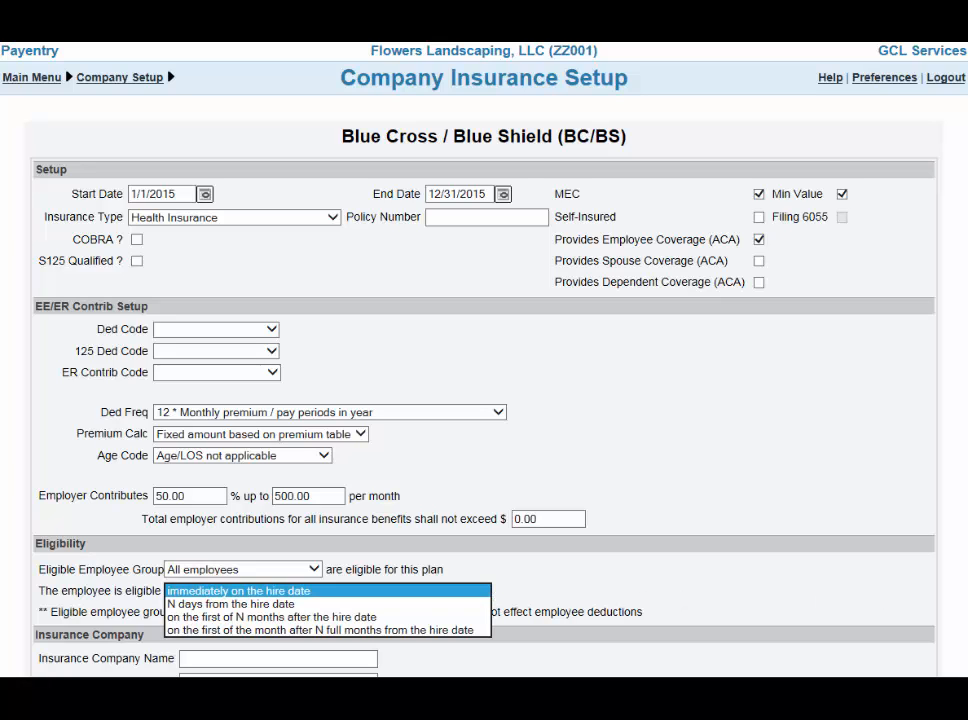
key(Escape)
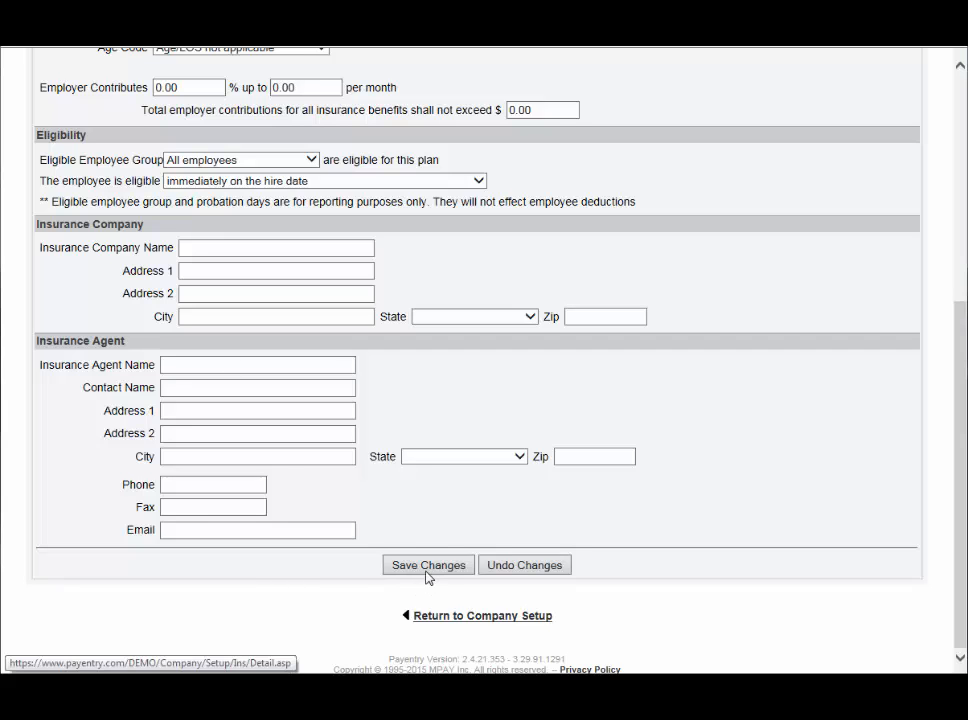
Enter a premium for the BC/BS plan with Age From 0 and Employee 350.00, save it and return to Company Setup
click(478, 618)
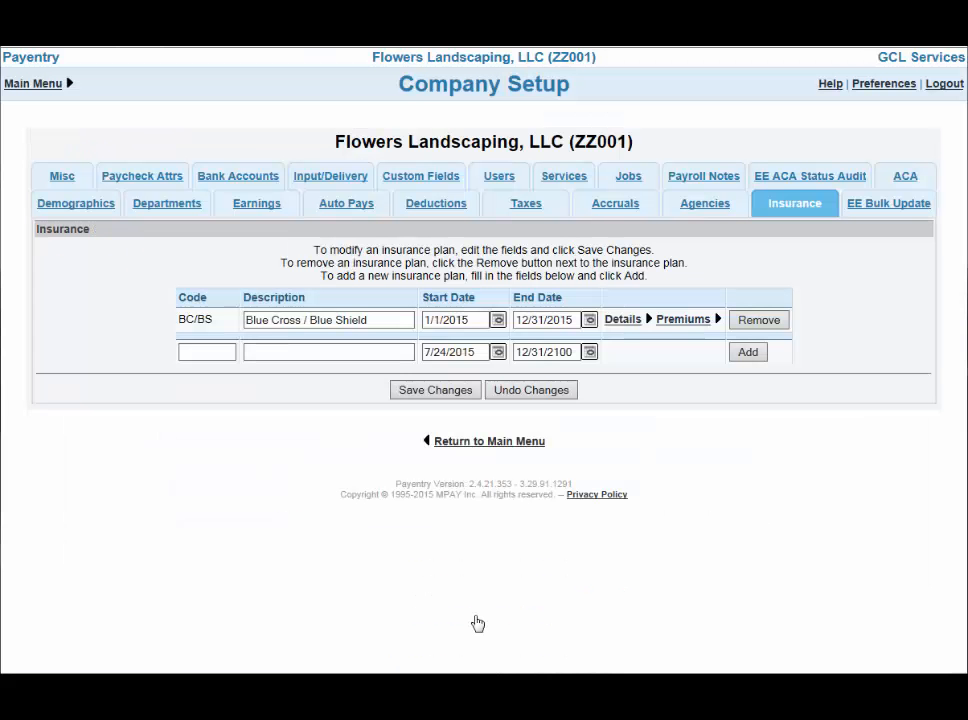
click(686, 321)
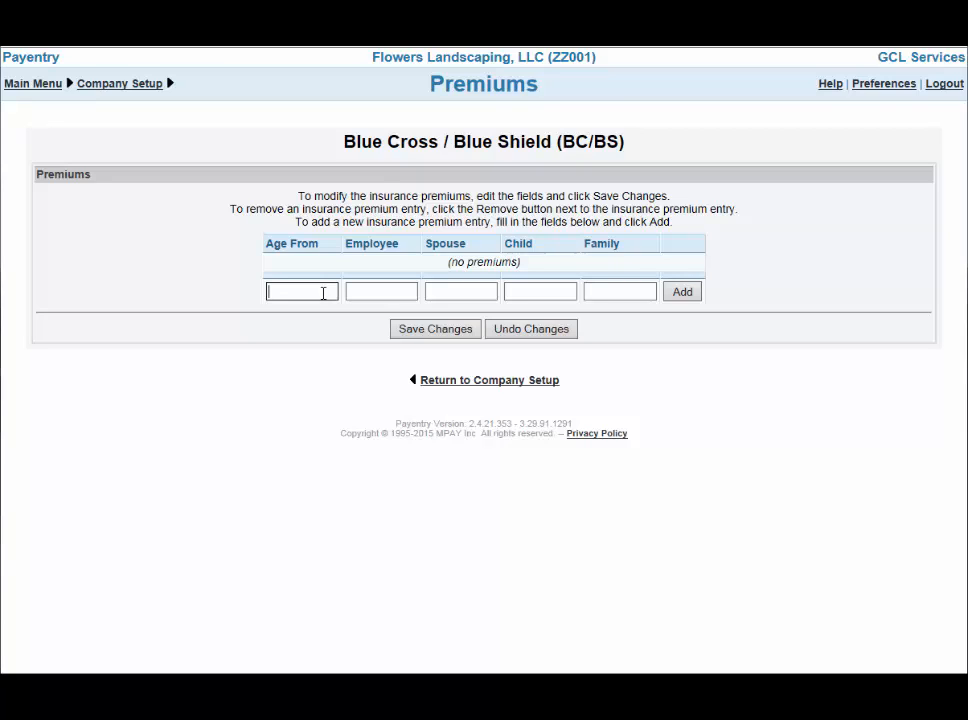
text(0)
click(376, 292)
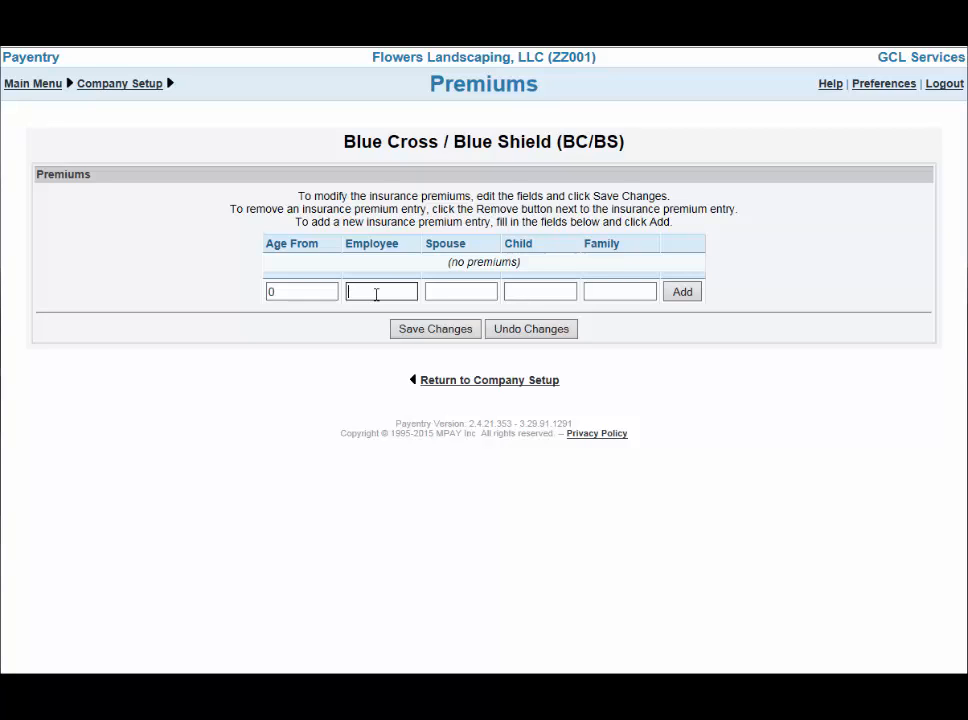
text(350)
text(.00)
click(458, 334)
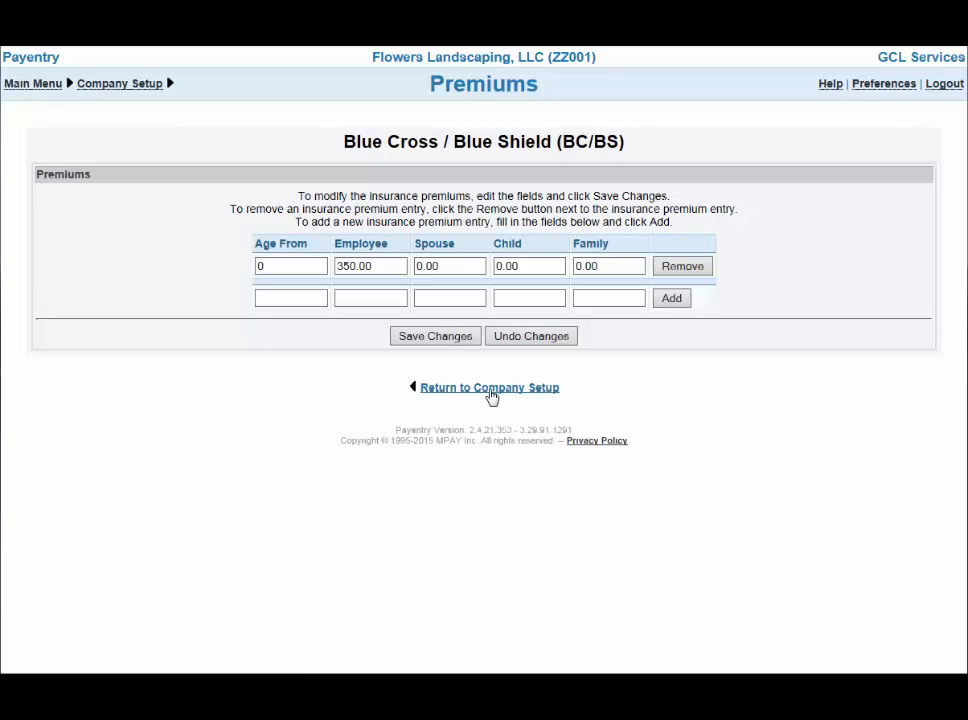
click(489, 389)
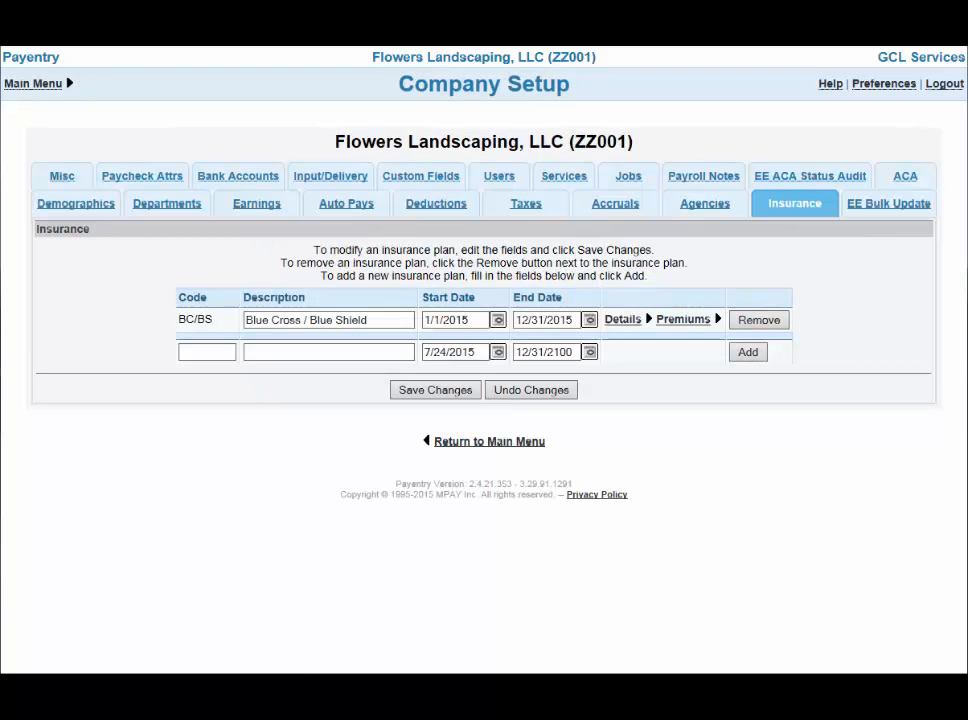